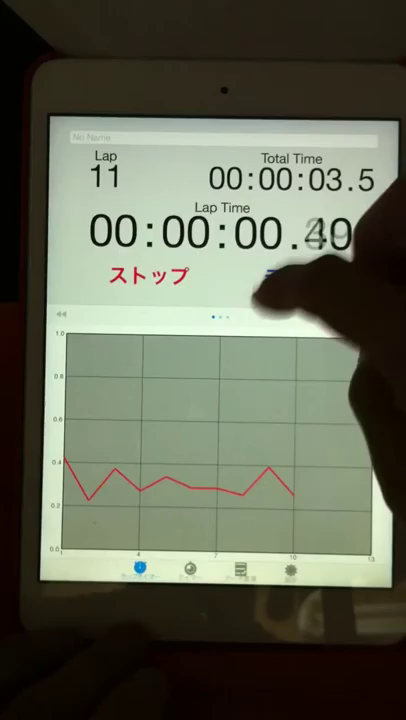
Record beat laps through lap 34, then stop the timer with ストップ at 10.0 seconds.
click(300, 276)
click(300, 276)
click(300, 276)
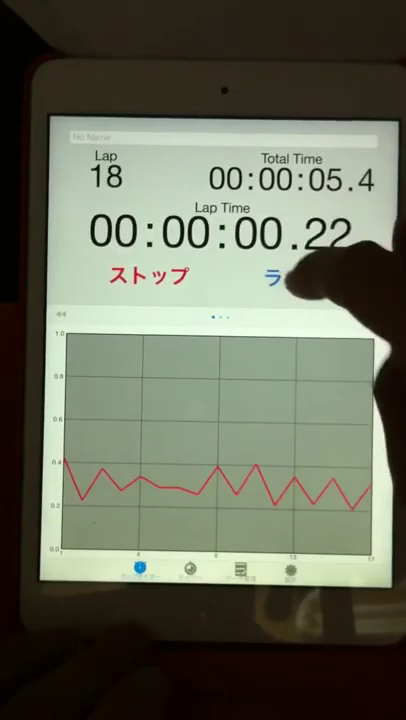
click(300, 276)
click(300, 276)
click(300, 276)
click(300, 276)
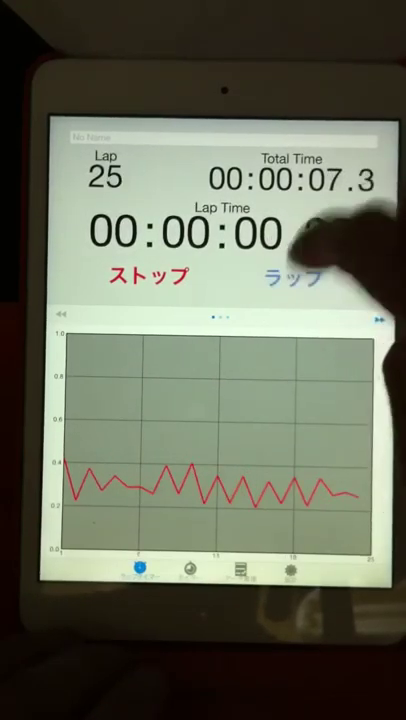
click(300, 276)
click(300, 276)
click(300, 276)
click(300, 276)
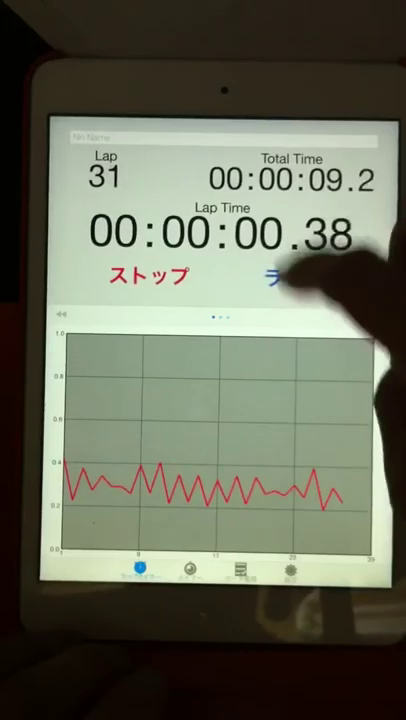
click(300, 276)
click(300, 276)
click(148, 276)
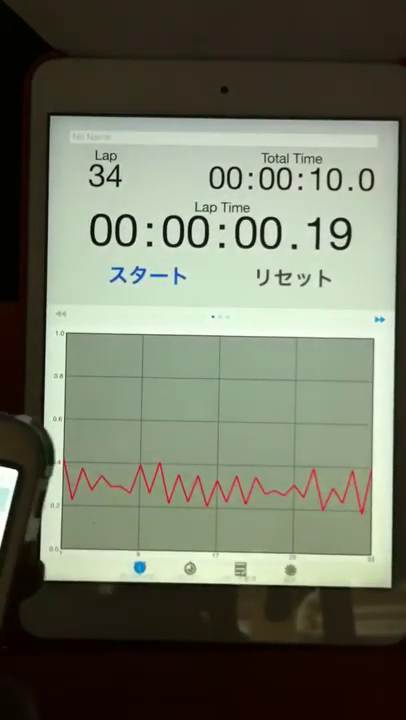